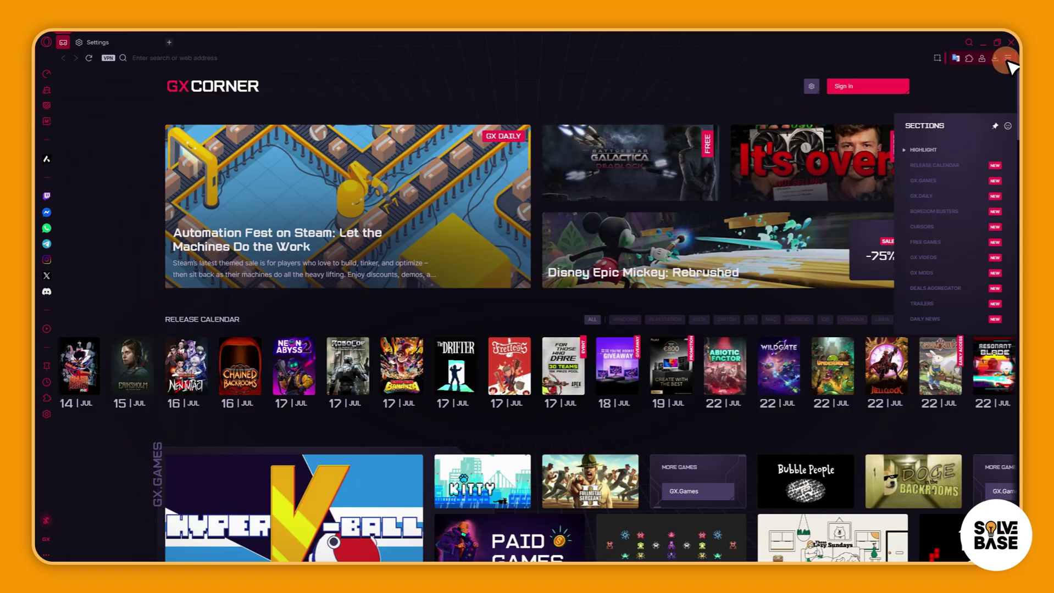
Step: Turn off the Browser sounds and Background music toggles under GX Features in Easy Setup
left_click(1008, 58)
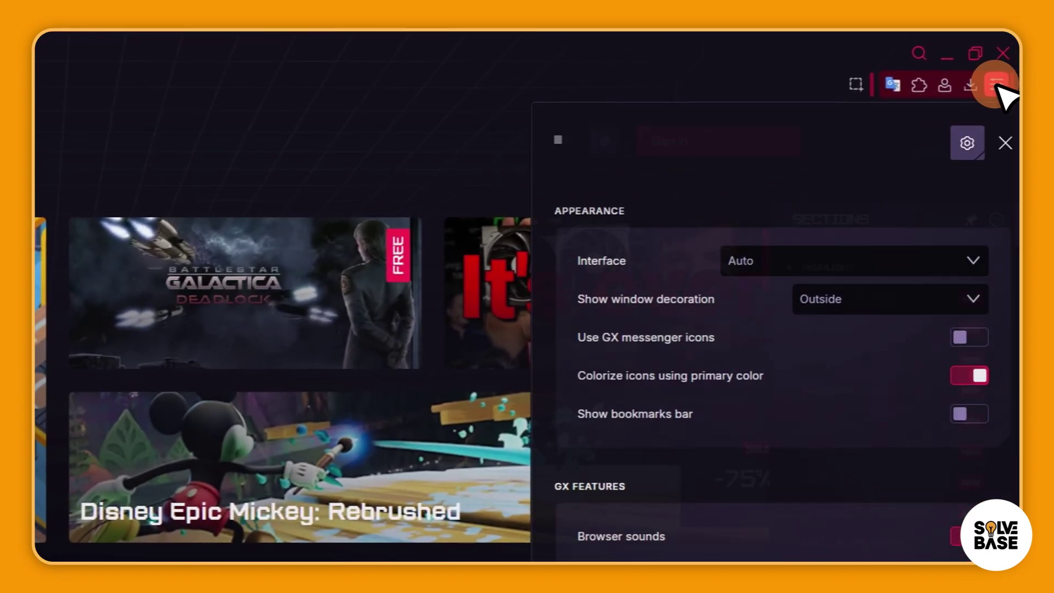
scroll(1010, 384, "down", 10)
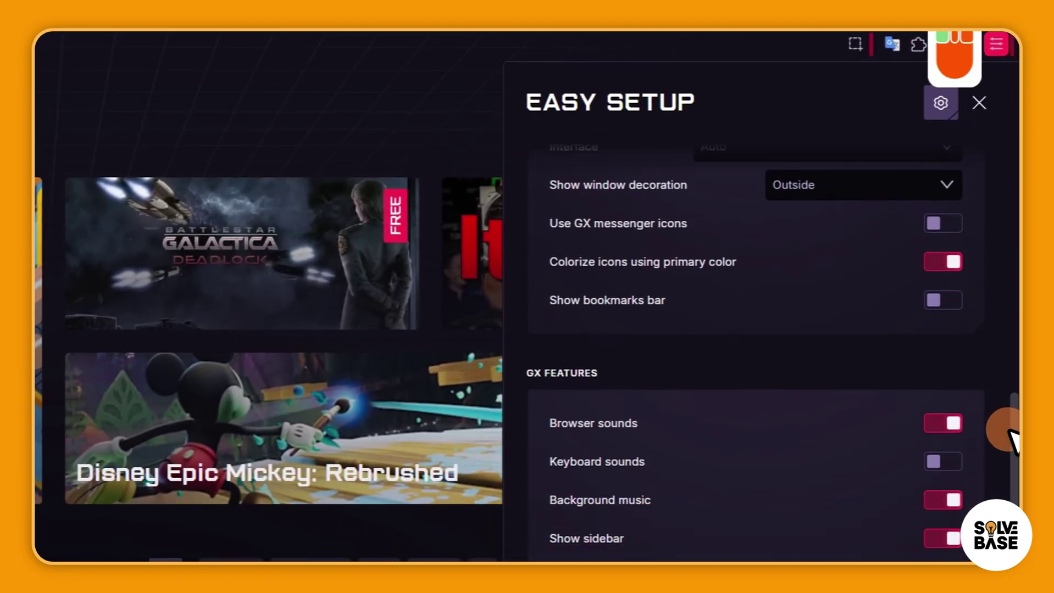
scroll(1014, 165, "down", 10)
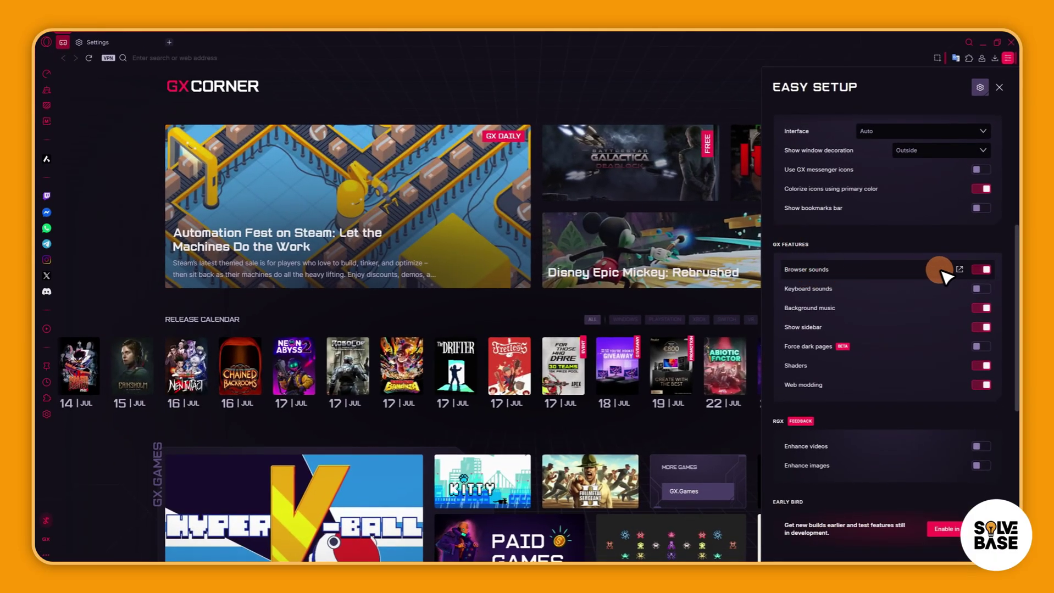
left_click(981, 269)
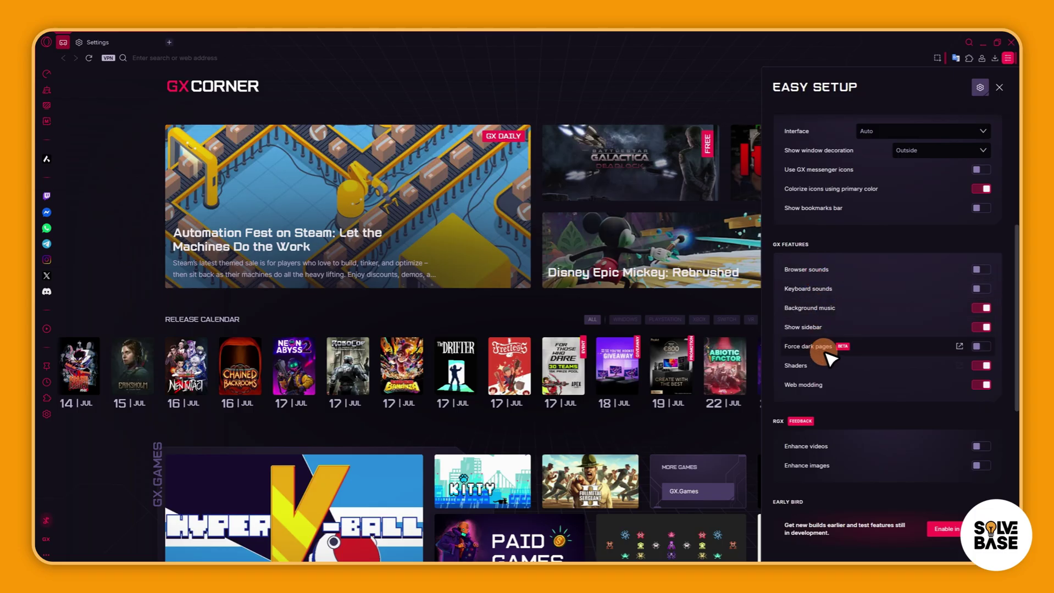
left_click(980, 307)
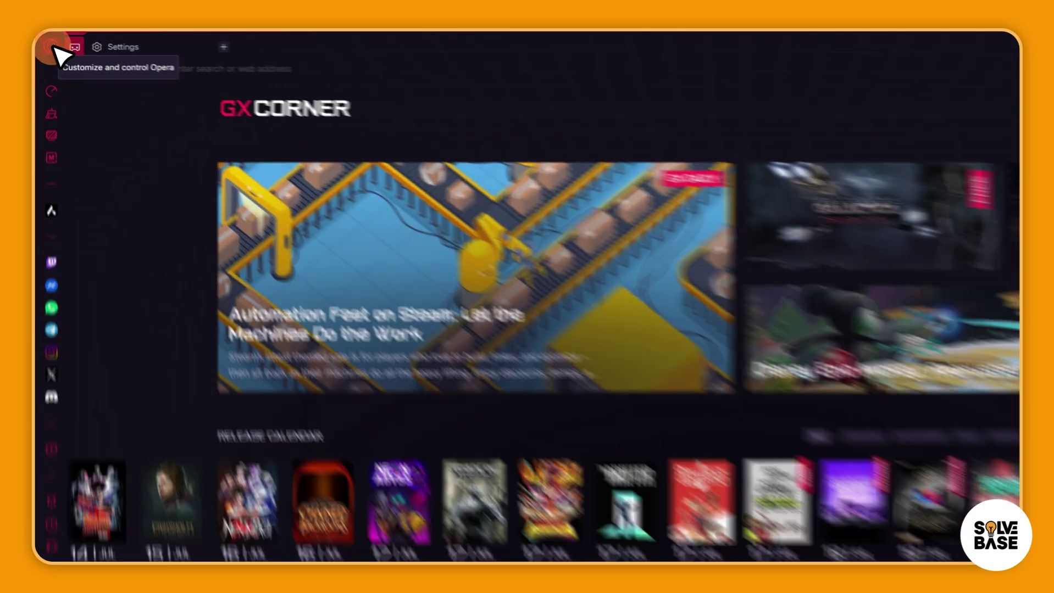
Step: Open Settings from the Opera menu and scroll down to the GX Basics section
left_click(52, 46)
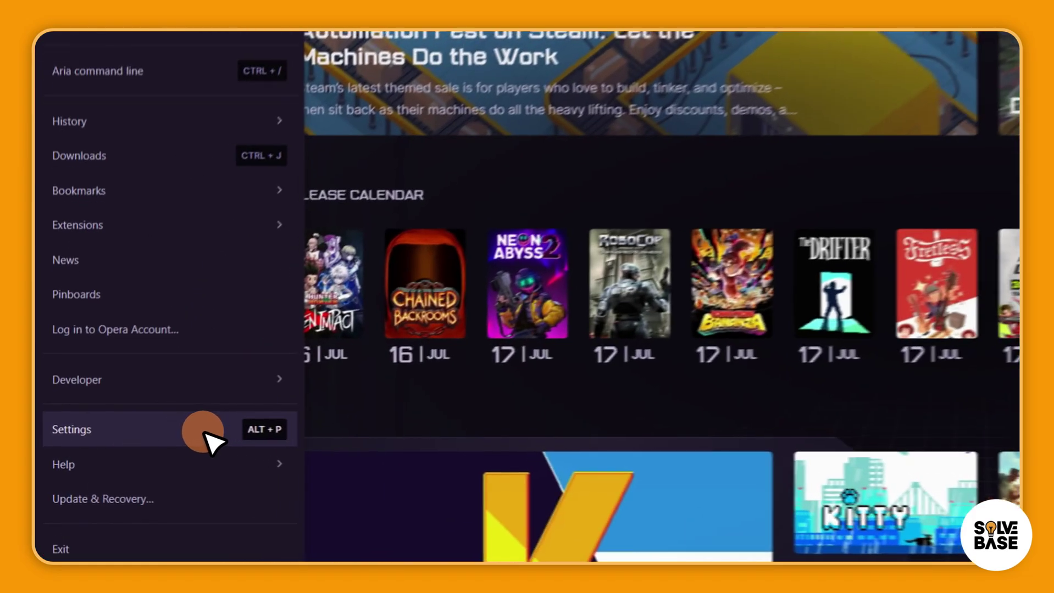
left_click(128, 446)
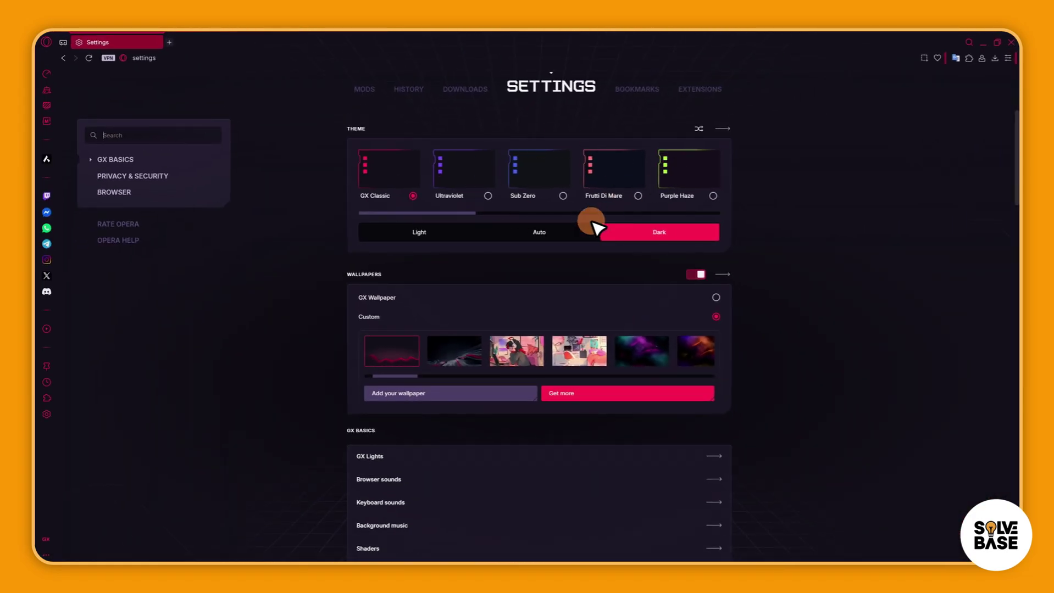
scroll(1017, 139, "down", 2)
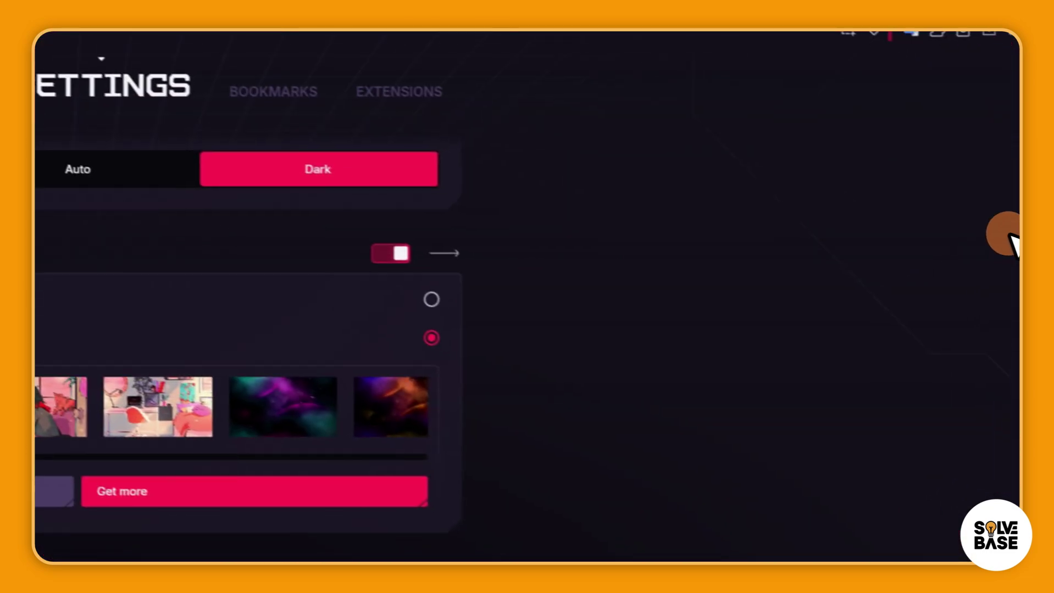
scroll(1012, 242, "down", 5)
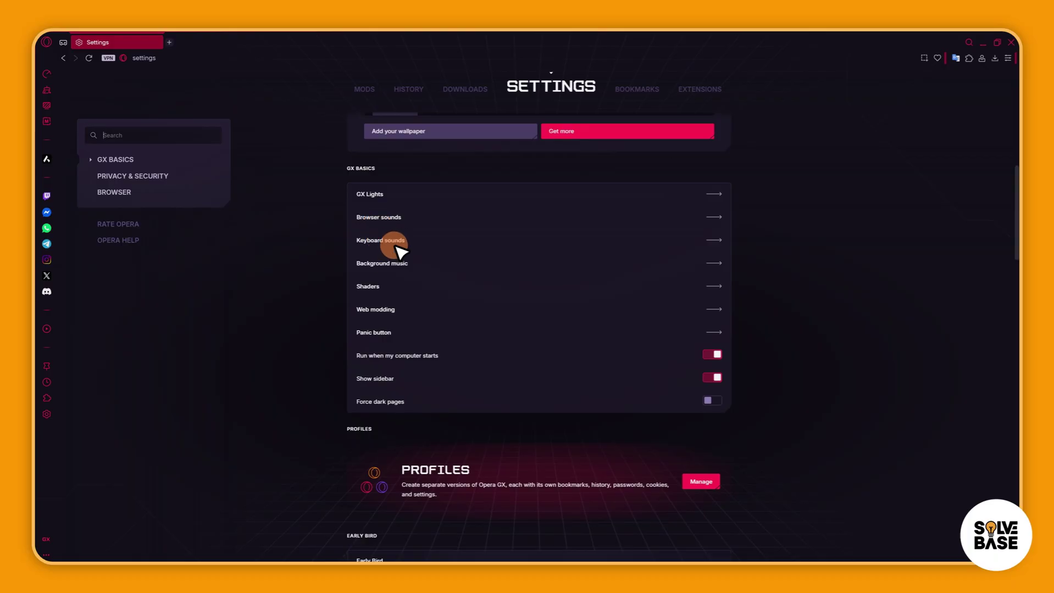
Step: In Browser sounds, choose the GX Classic pack, enable sounds, and toggle the Limiters sound off and on
left_click(394, 222)
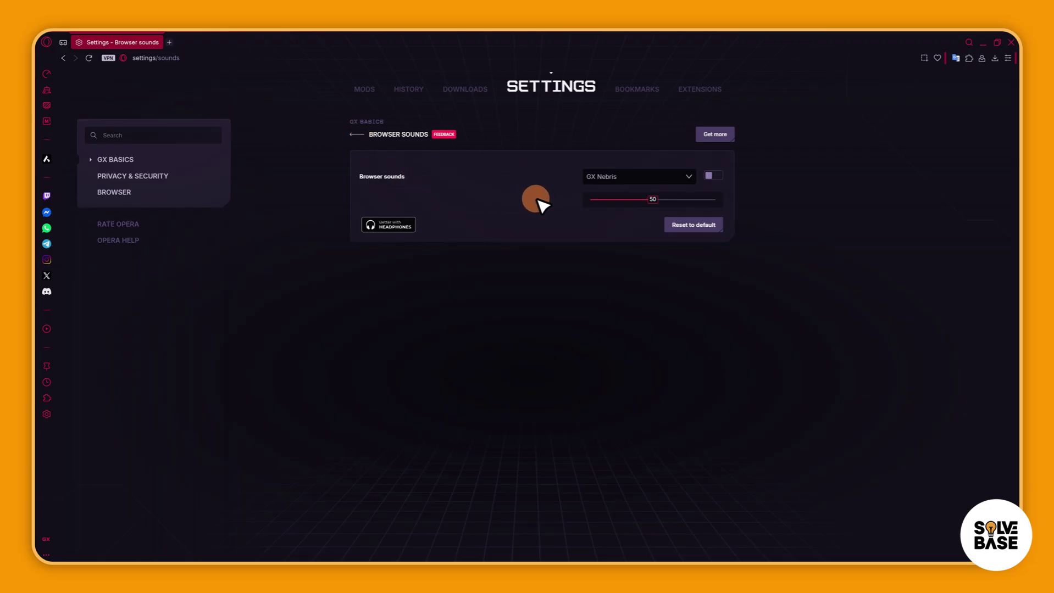
left_click(681, 177)
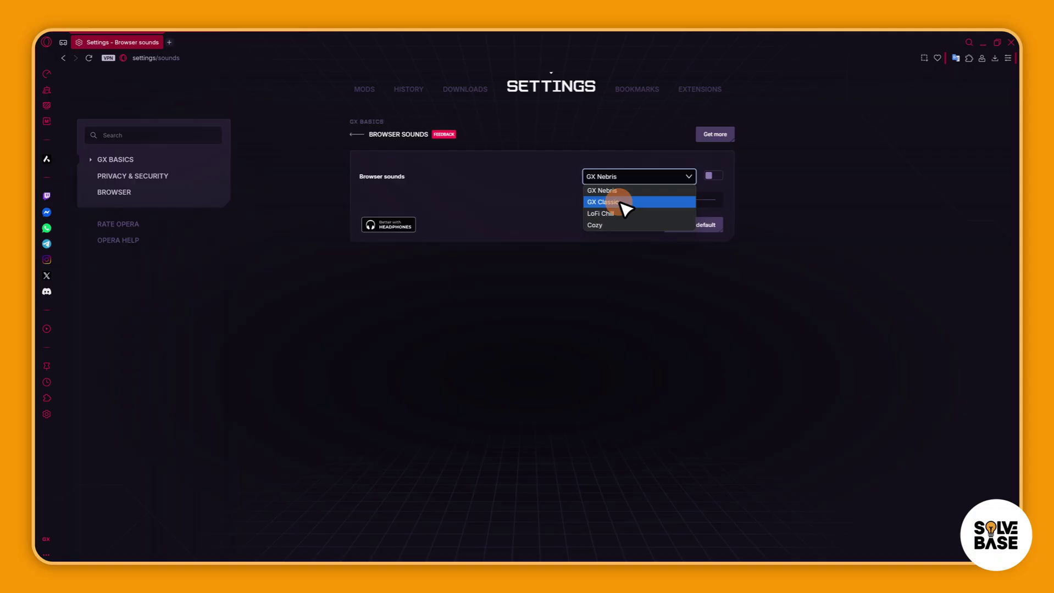
left_click(621, 203)
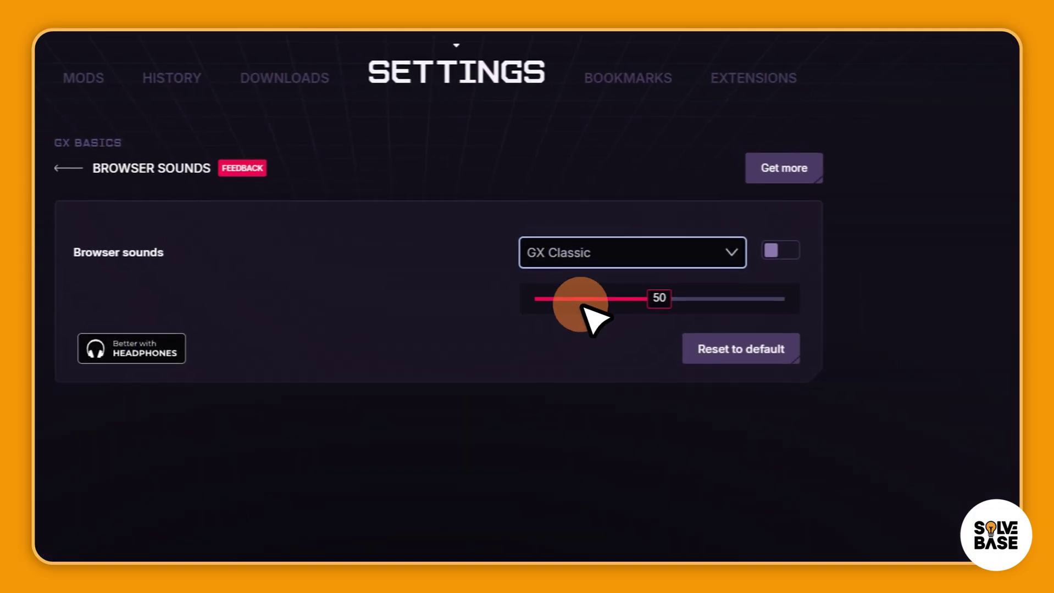
left_click(776, 252)
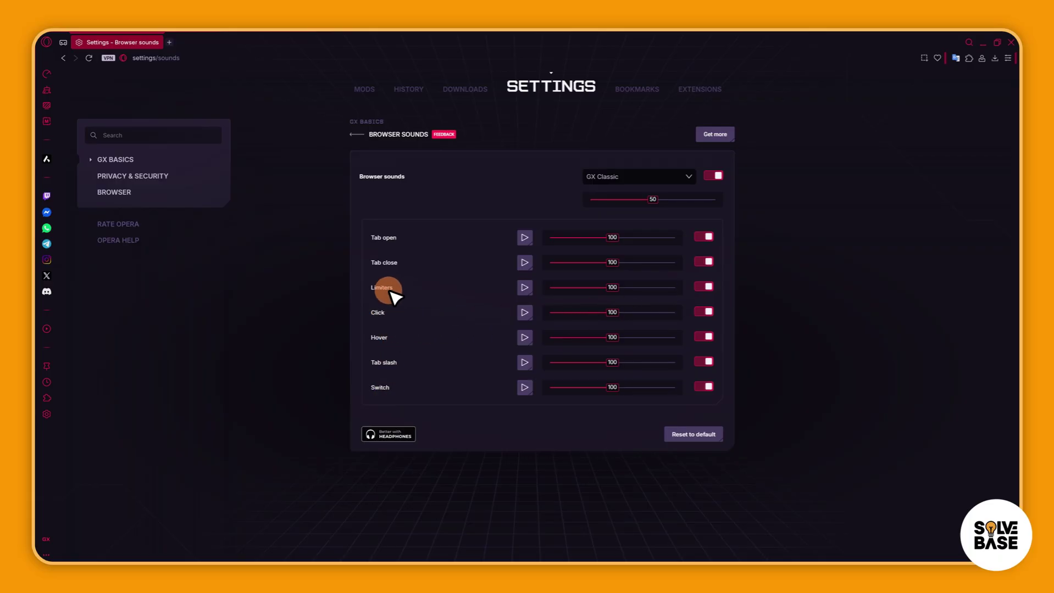
left_click(703, 287)
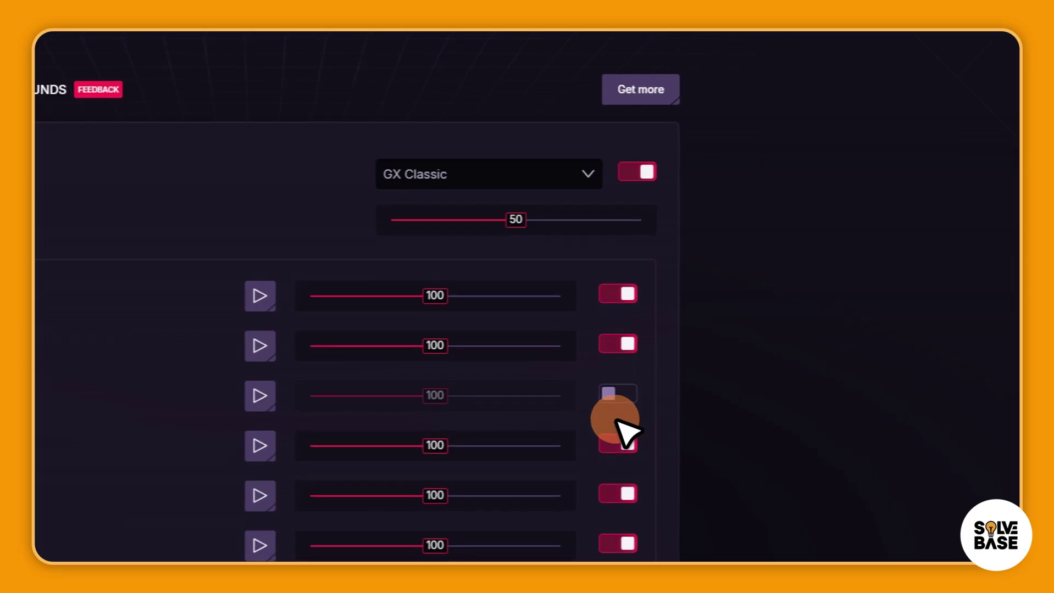
left_click(612, 395)
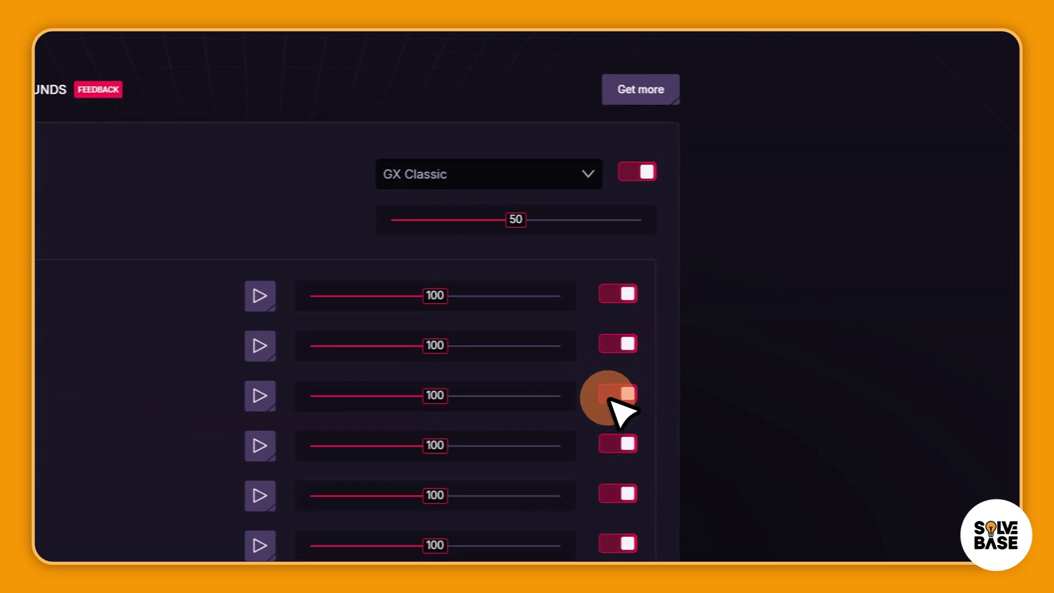
Step: Switch the sound pack to LoFi Chill, turn browser sounds off, and return to Settings
left_click(517, 176)
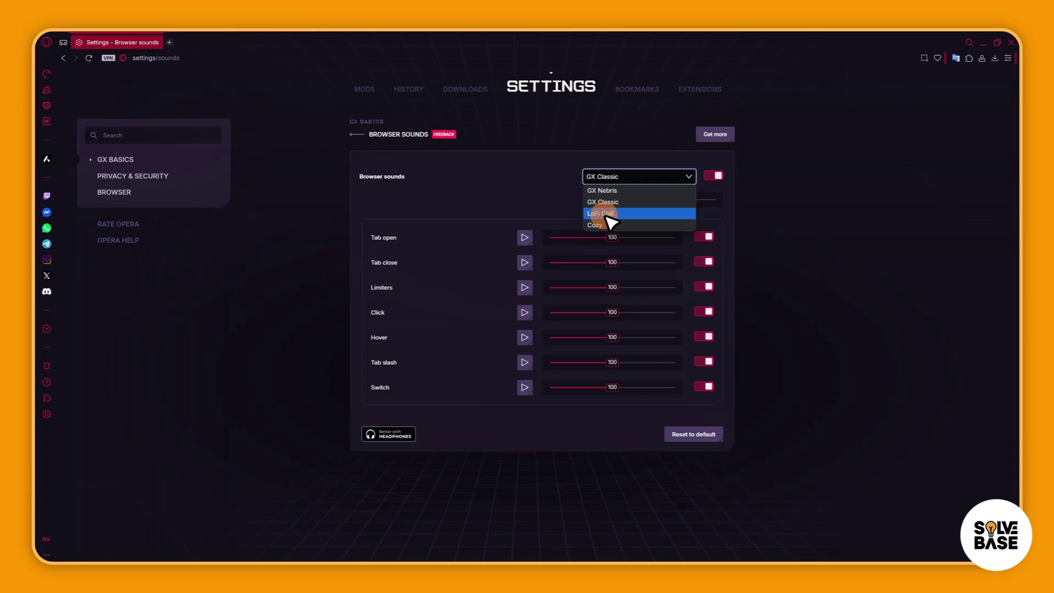
left_click(609, 215)
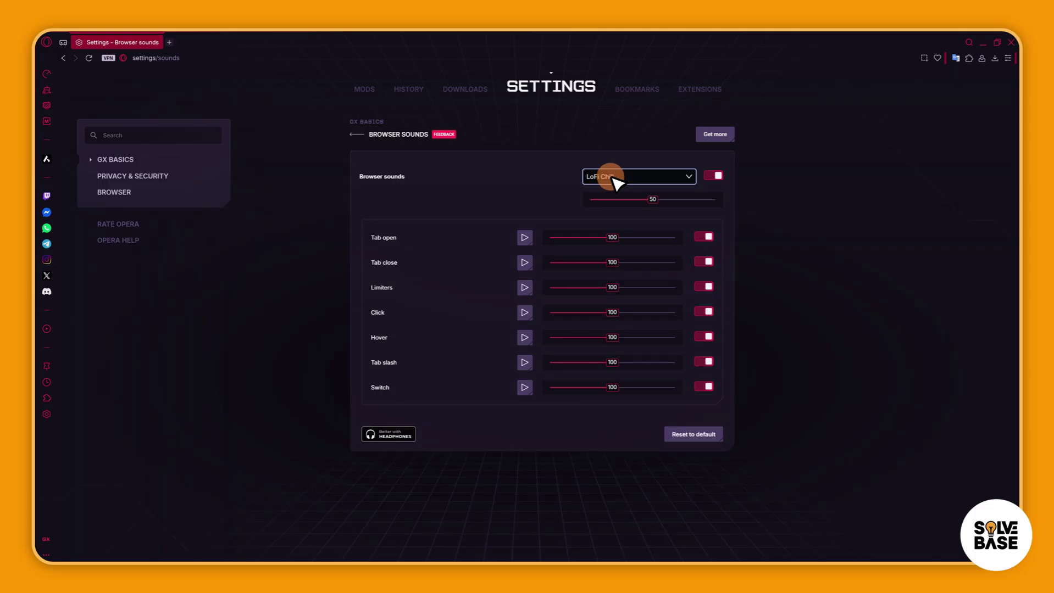
left_click(714, 176)
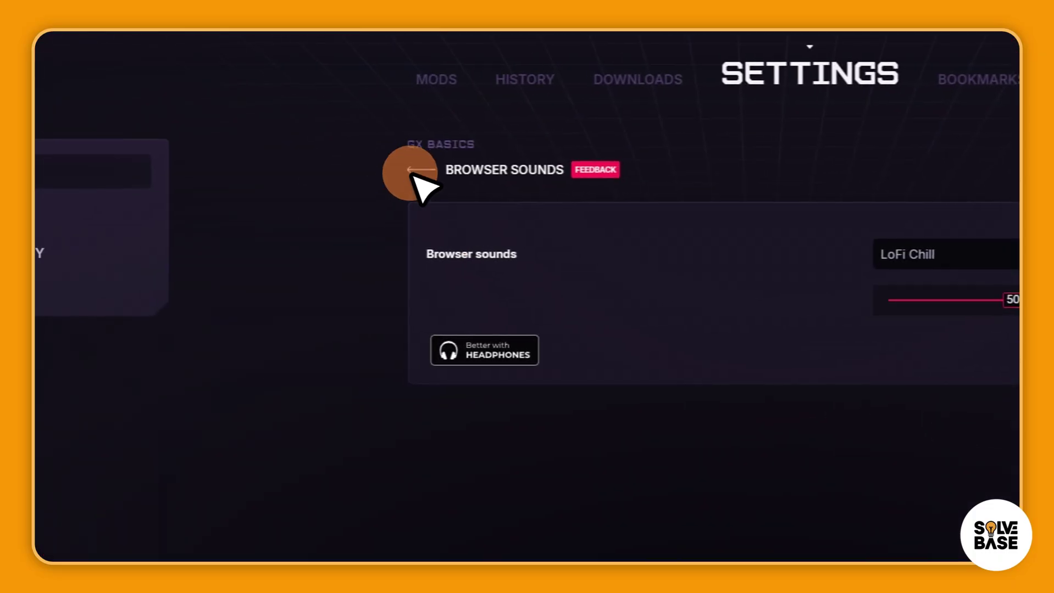
left_click(413, 174)
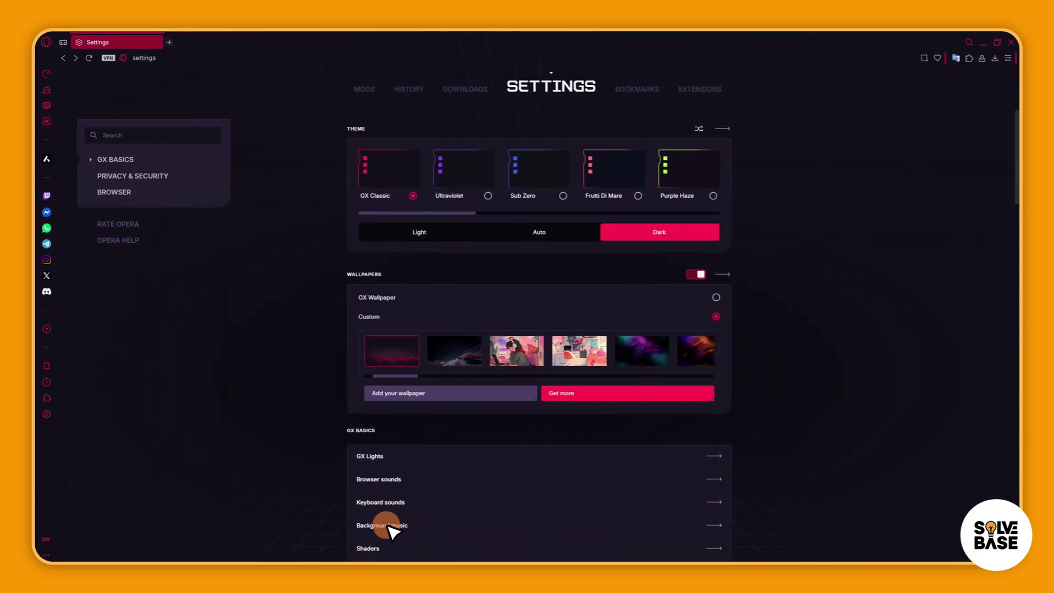
Step: Set background music volume to 31, mute it, switch background music off, and return to Settings
scroll(908, 230, "down", 3)
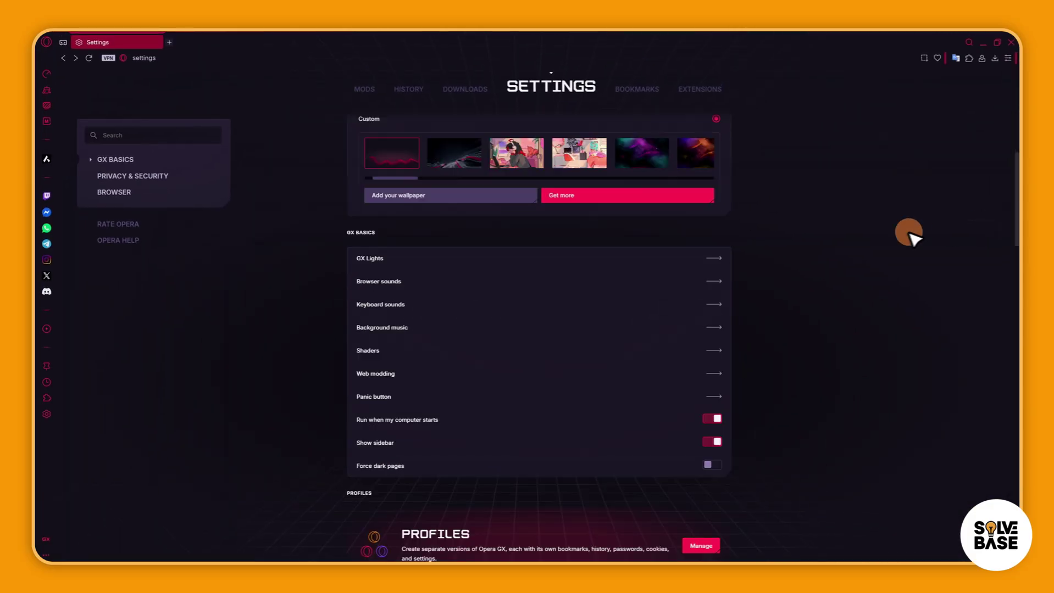
left_click(393, 327)
left_click(434, 214)
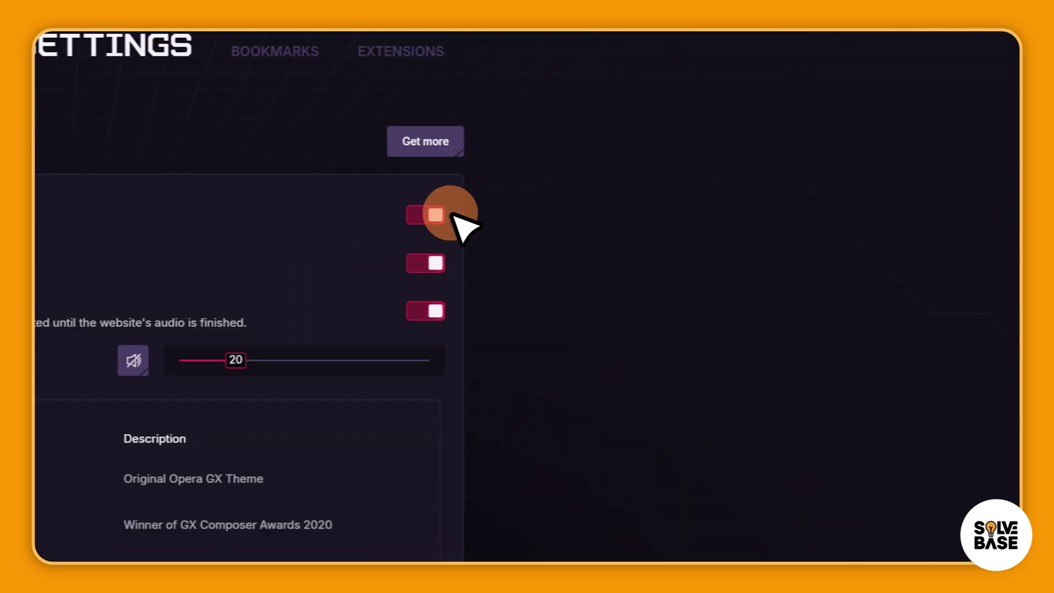
scroll(1005, 277, "down", 1)
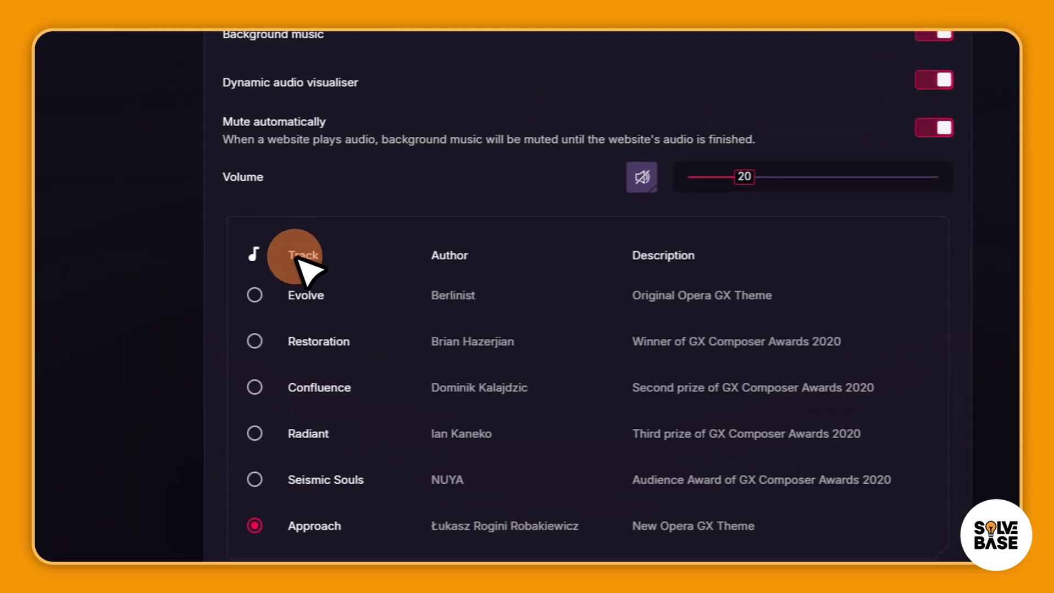
left_click_drag(744, 177, 770, 178)
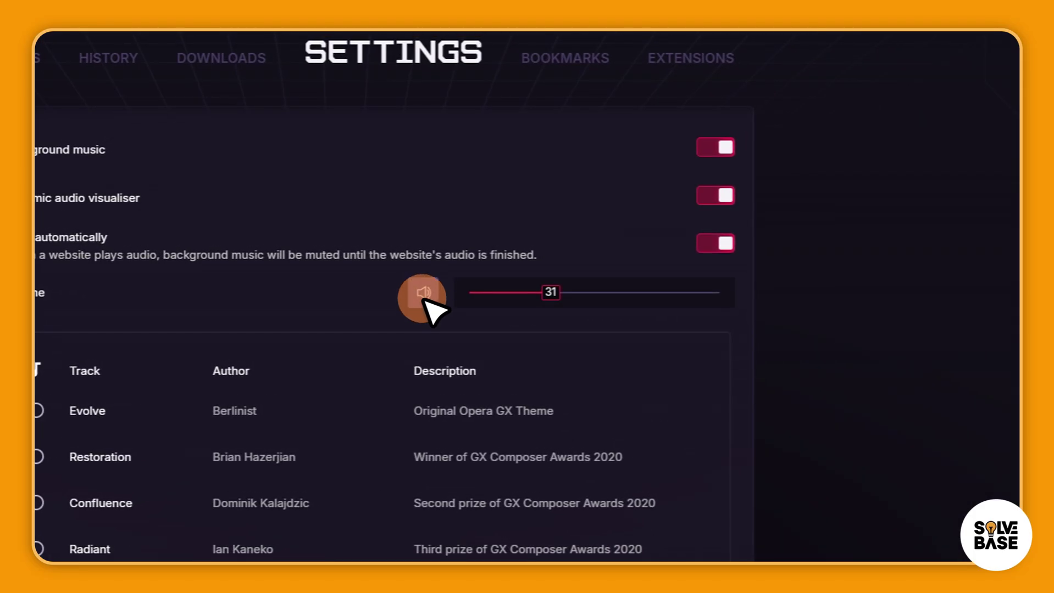
left_click(426, 302)
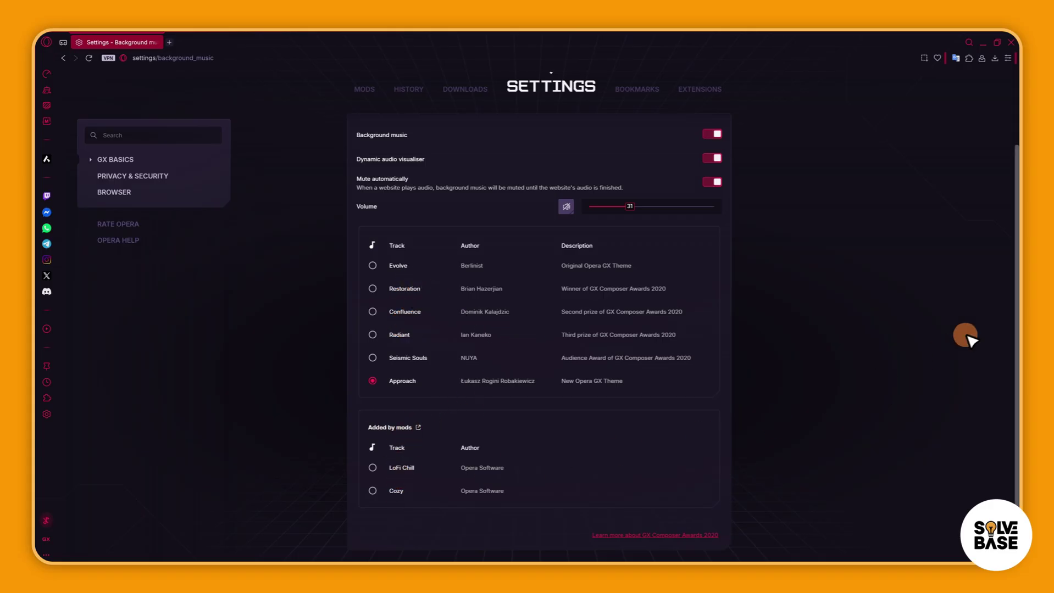
left_click(713, 134)
left_click(357, 135)
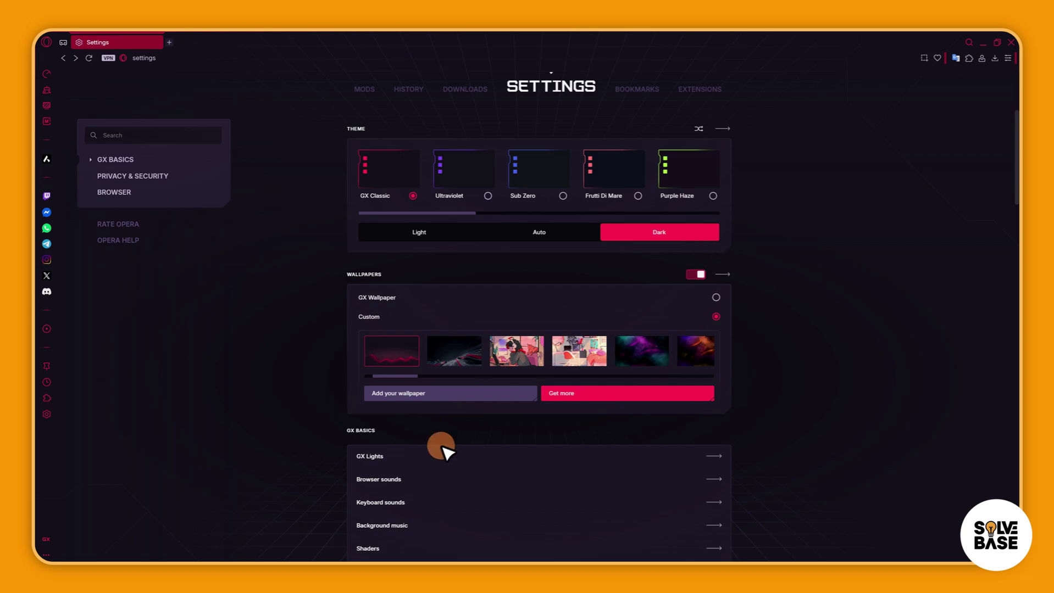
Step: Enable keyboard sounds with the LoFi Chill pack, preview them, then return to GX Corner
left_click(379, 502)
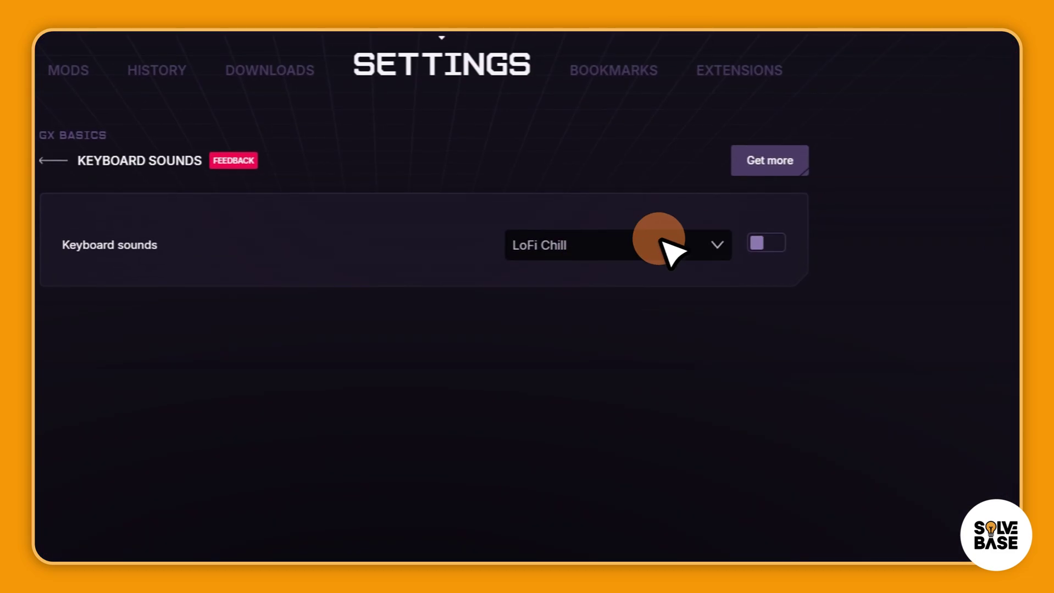
left_click(769, 166)
left_click(614, 169)
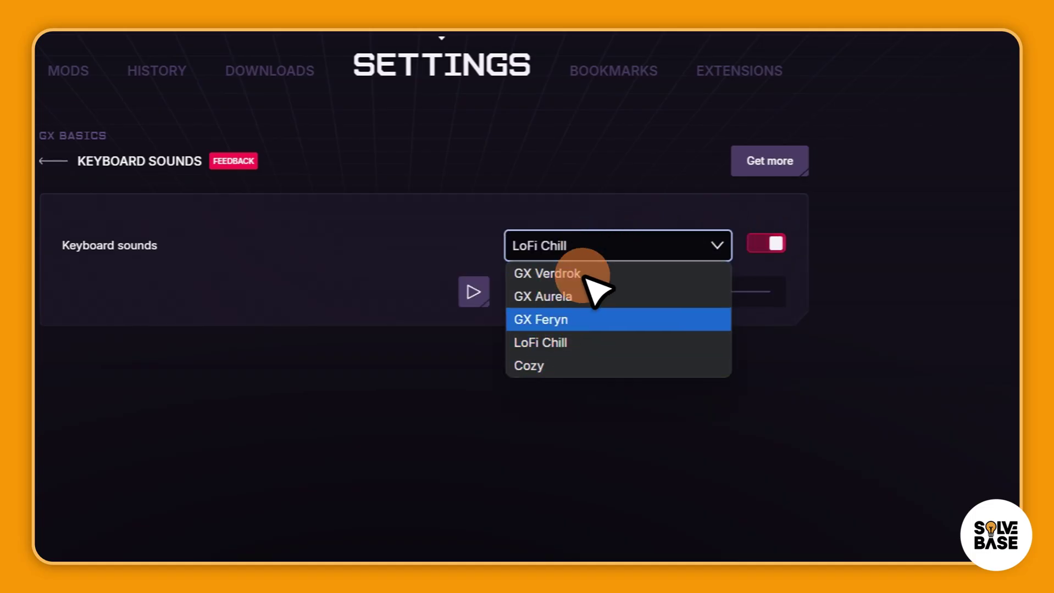
left_click(557, 343)
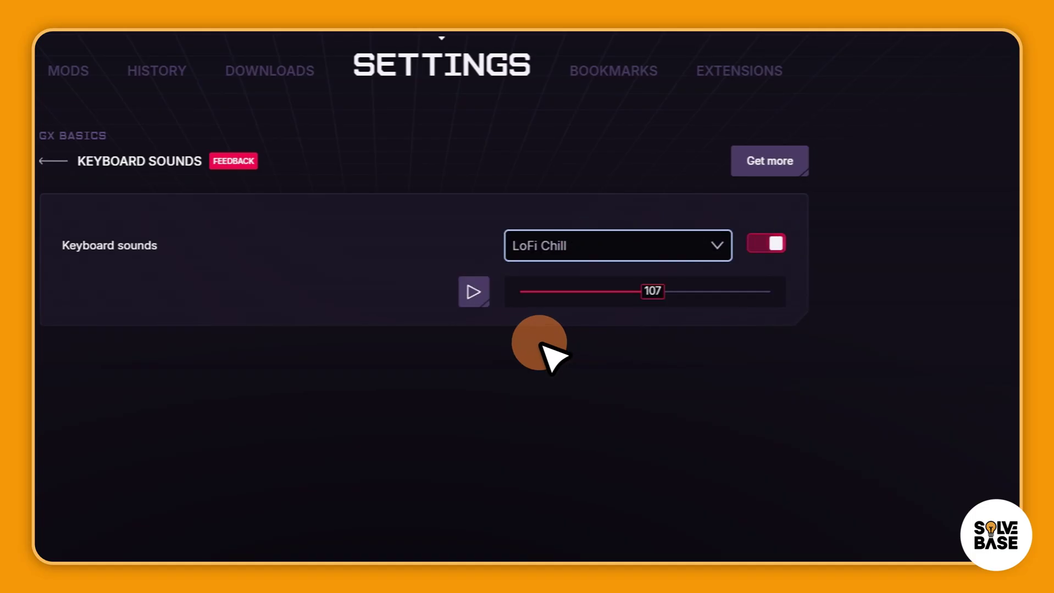
left_click(473, 292)
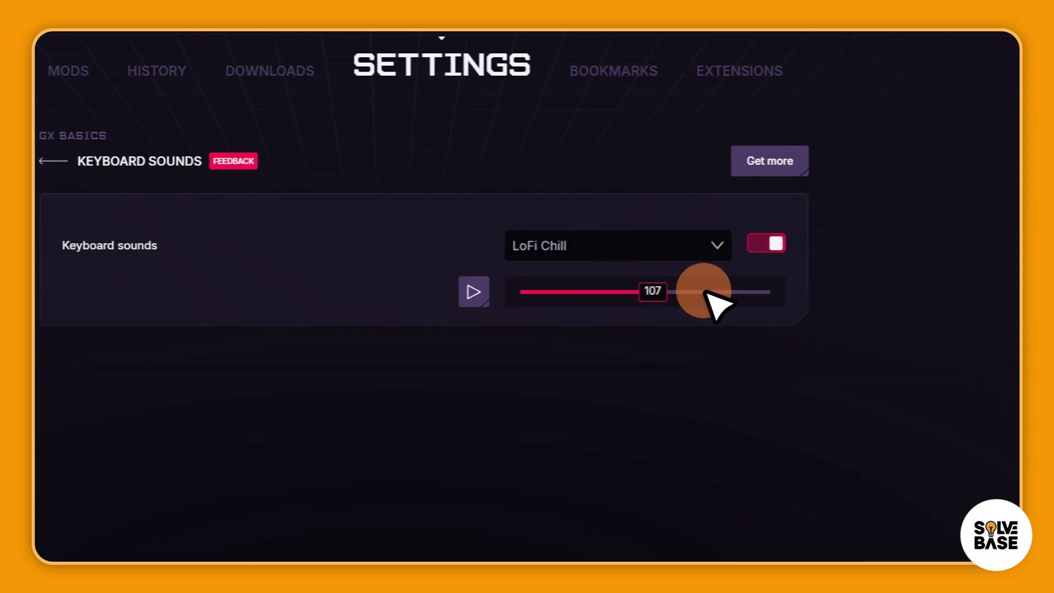
left_click(515, 245)
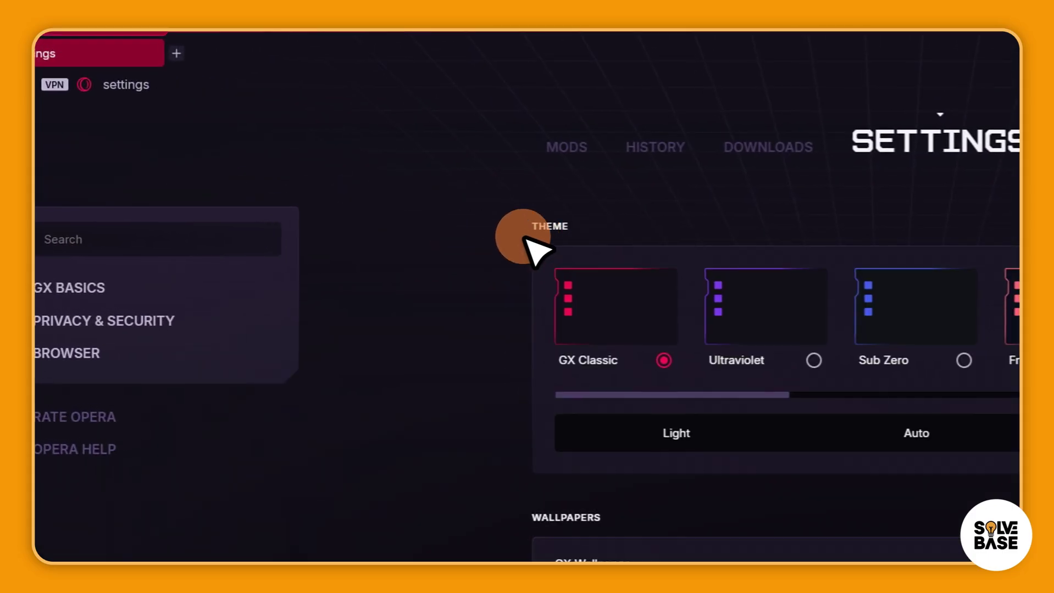
left_click(99, 66)
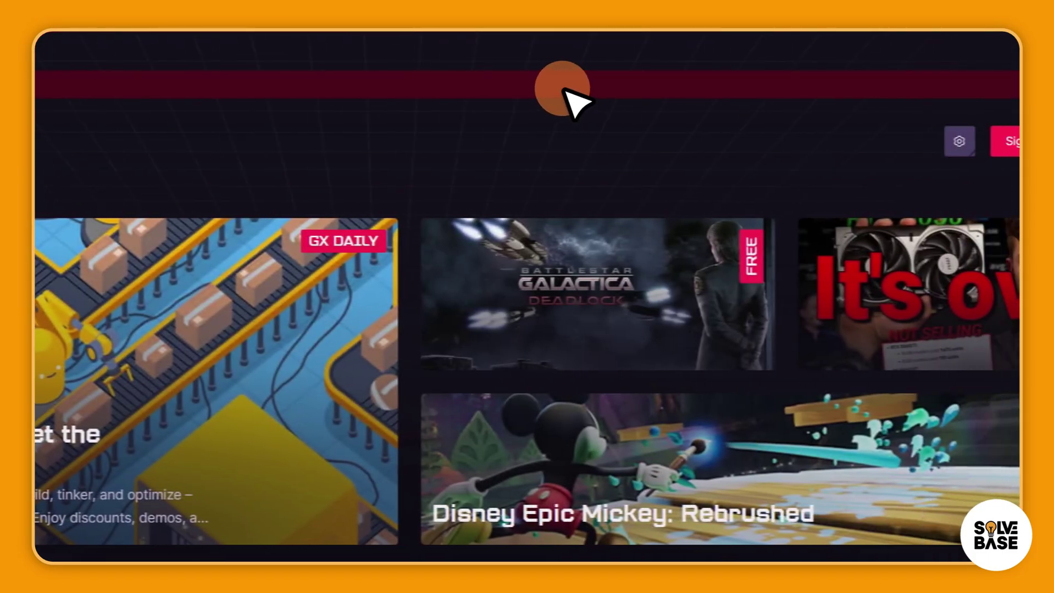